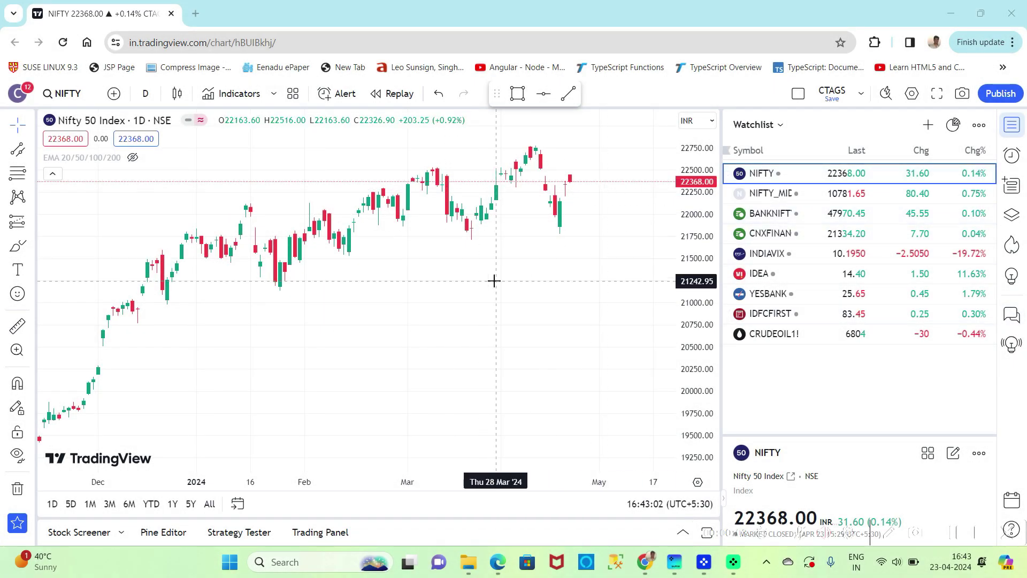
- Confirm the 1 day interval and drag the price scale so the candles appear taller
drag(495, 285, 500, 337)
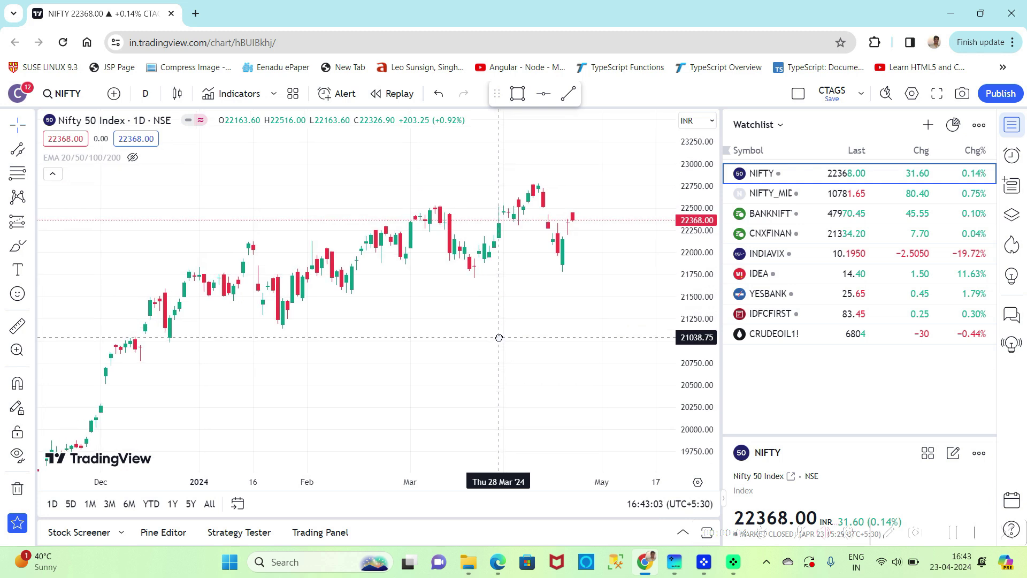
click(145, 93)
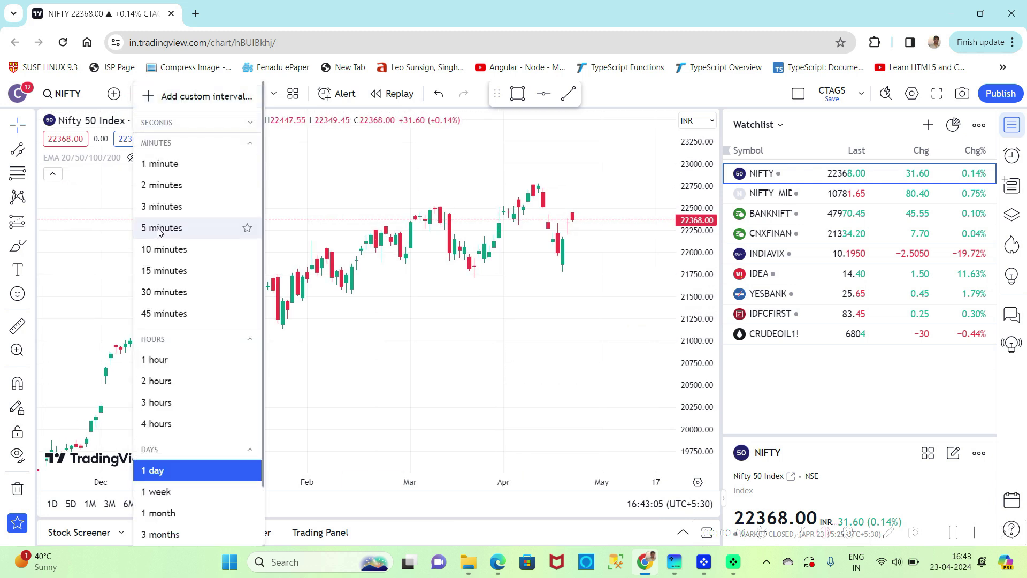
click(180, 465)
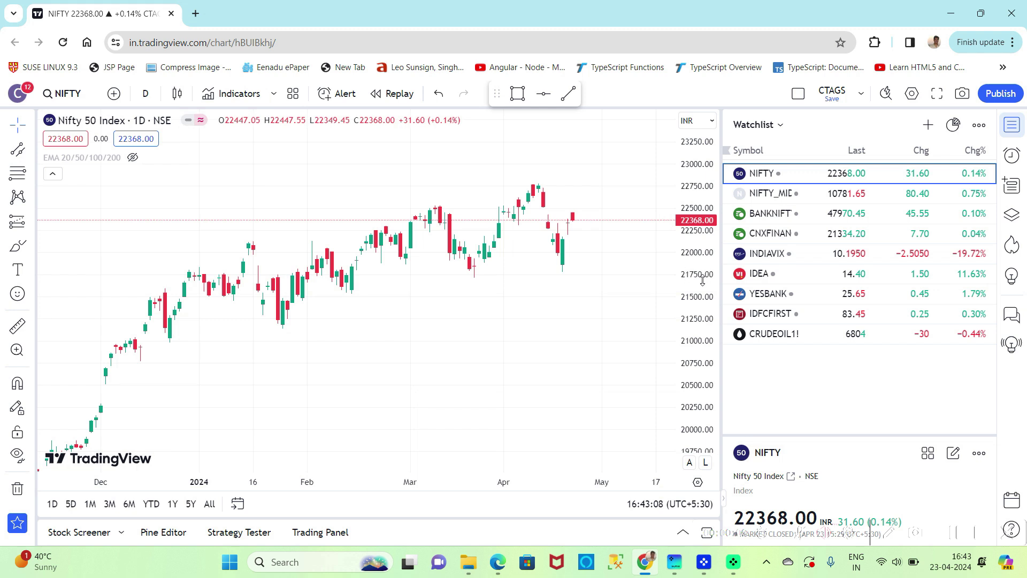
drag(703, 280, 707, 206)
drag(520, 300, 537, 367)
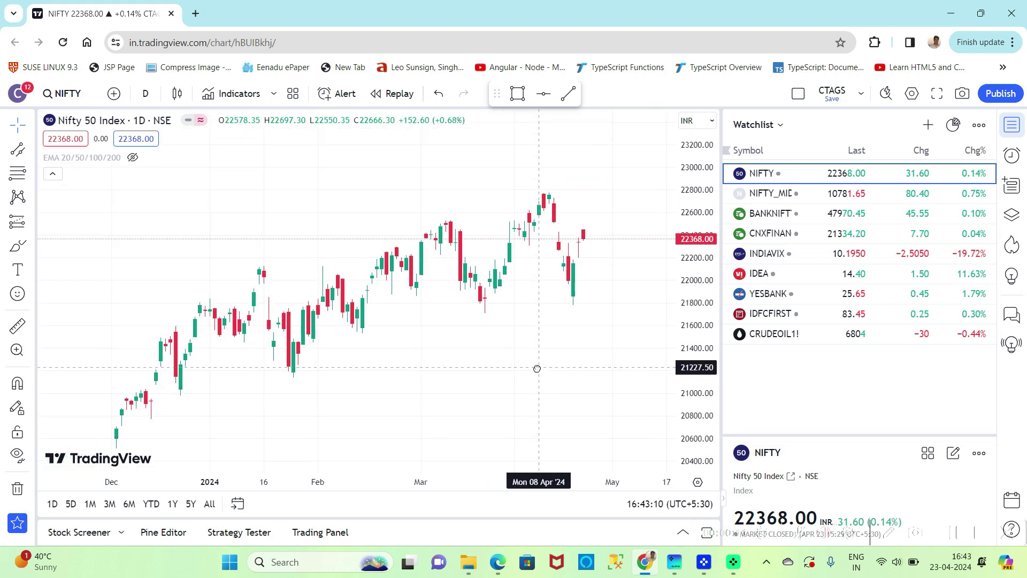
drag(697, 312, 695, 259)
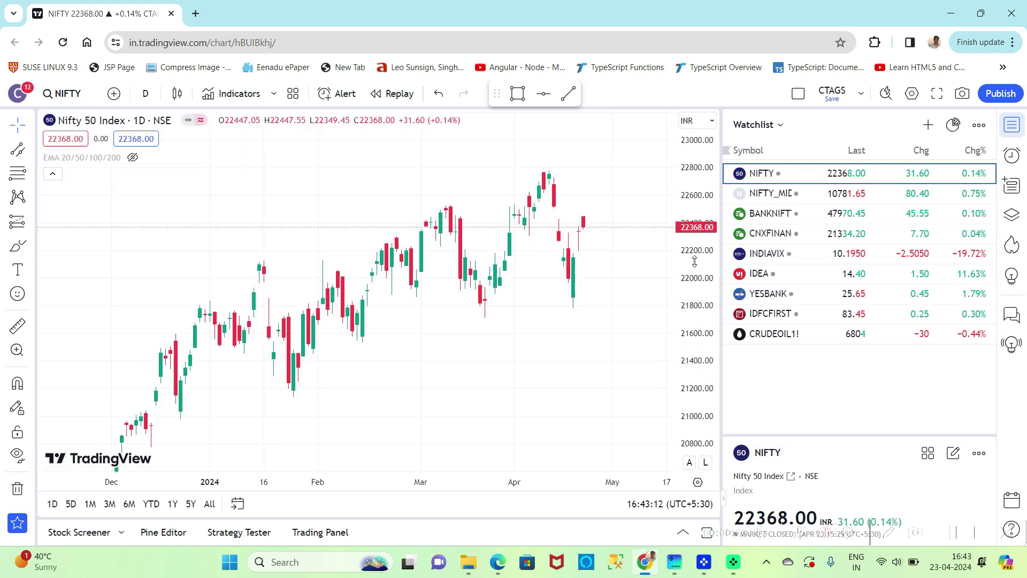
click(31, 154)
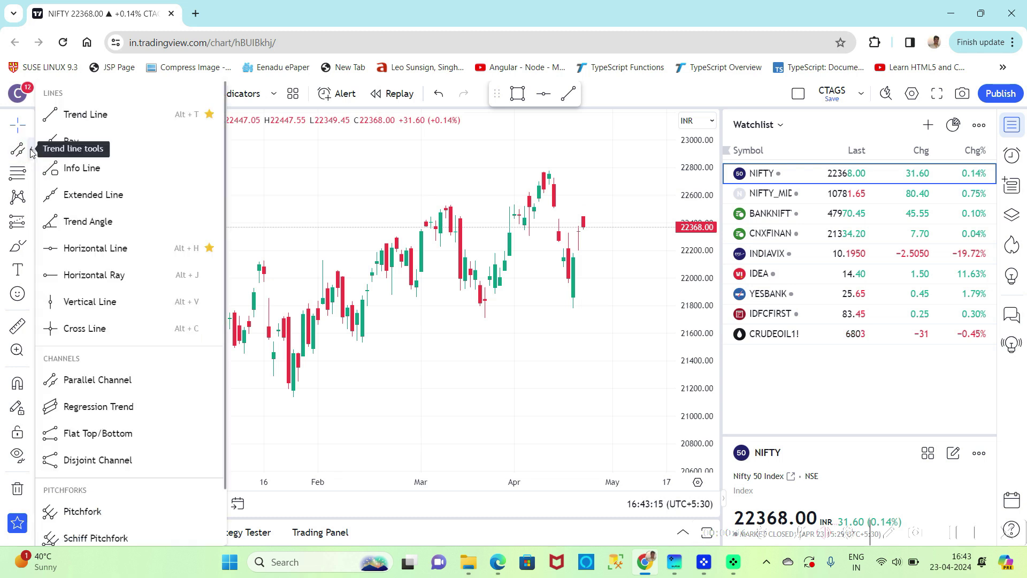
- Draw a trend line from the mid-December low to a mid-May point beneath the lows
click(107, 121)
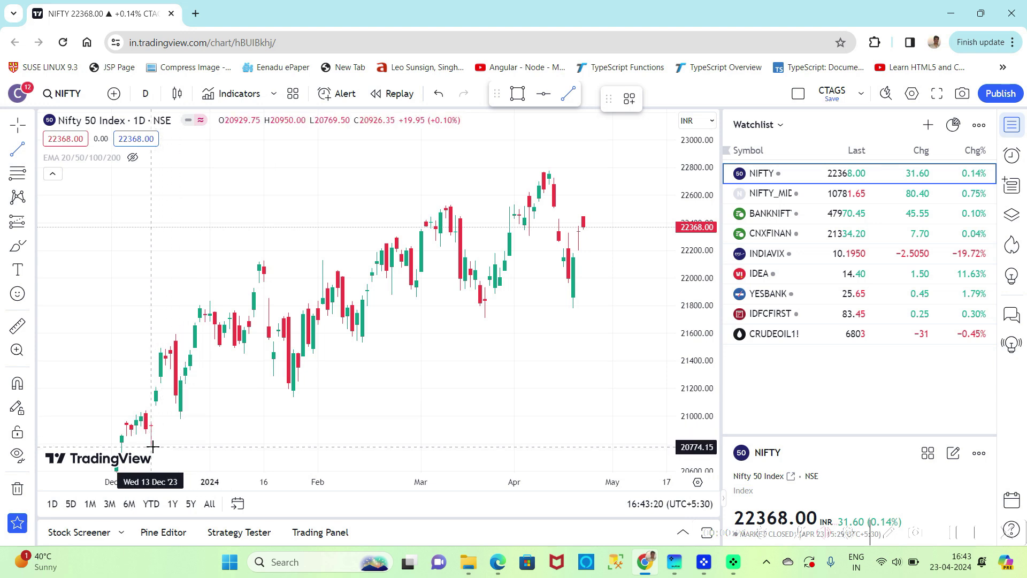
scroll(696, 324, down, 2)
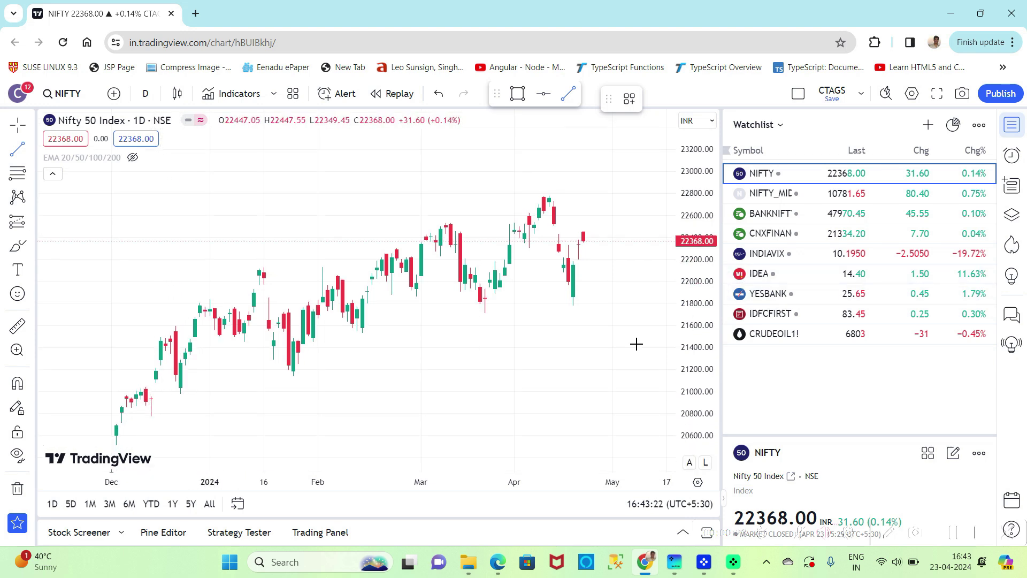
click(151, 417)
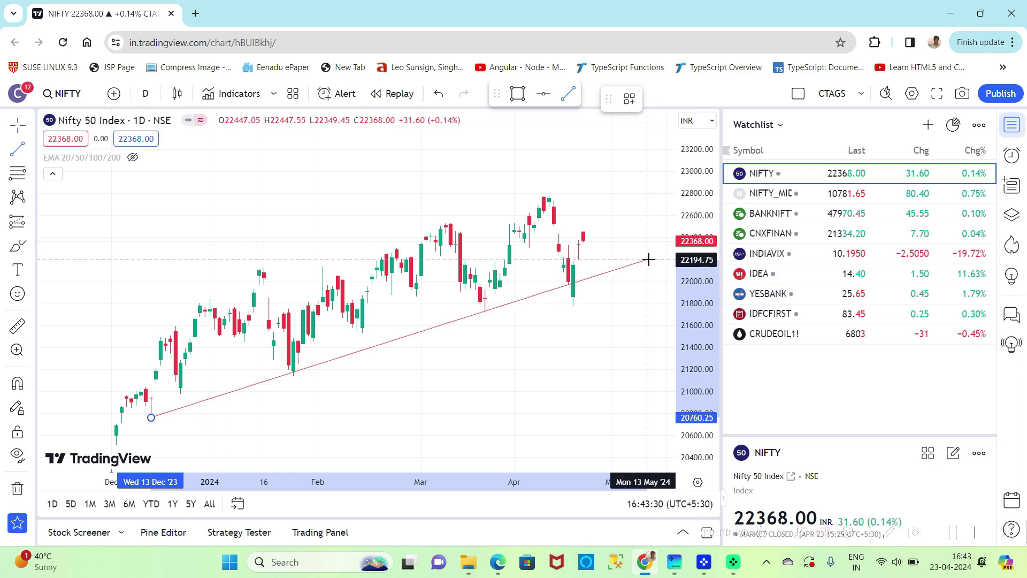
click(648, 260)
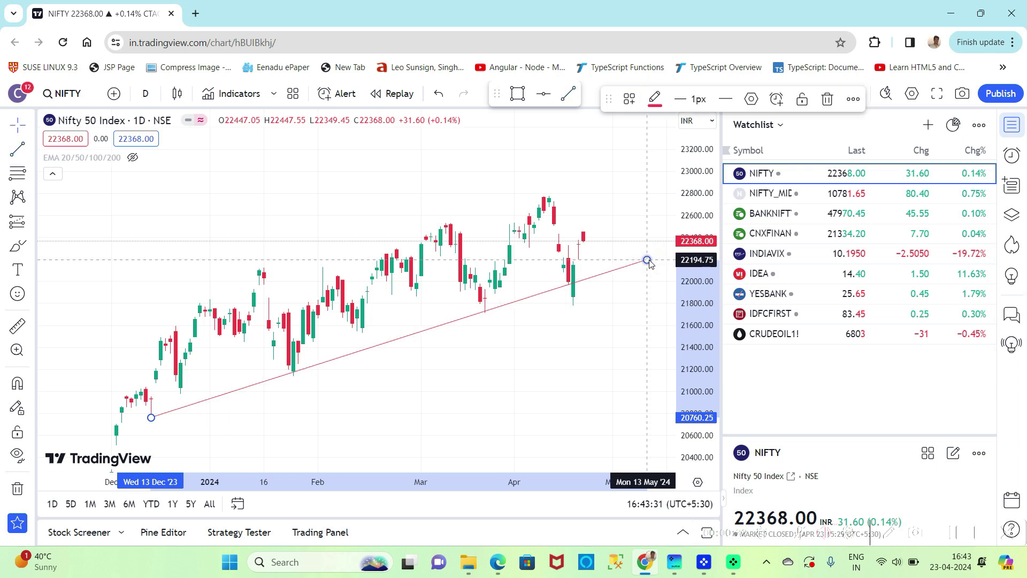
- Recolour the new trend line blue
click(653, 100)
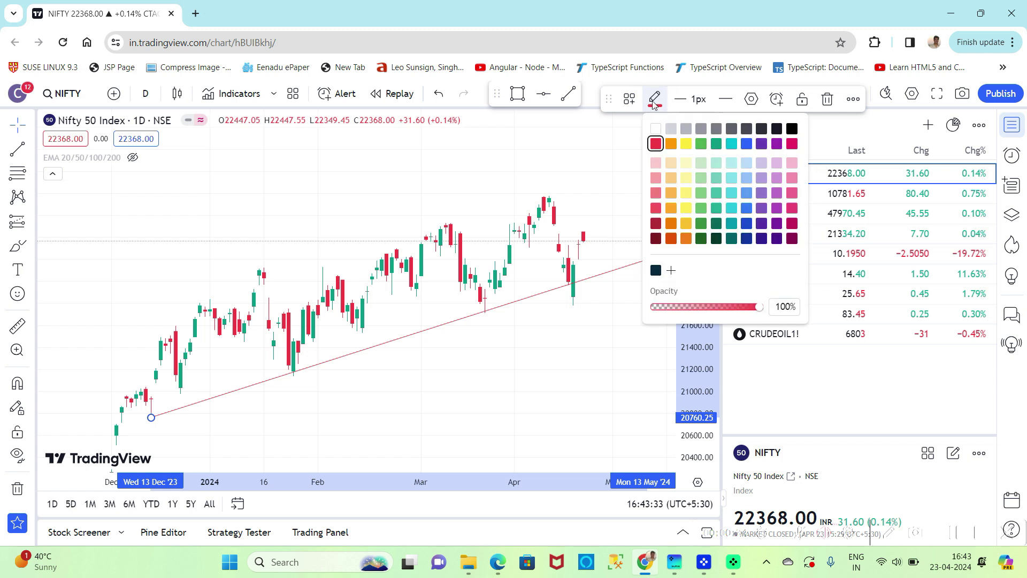
click(748, 144)
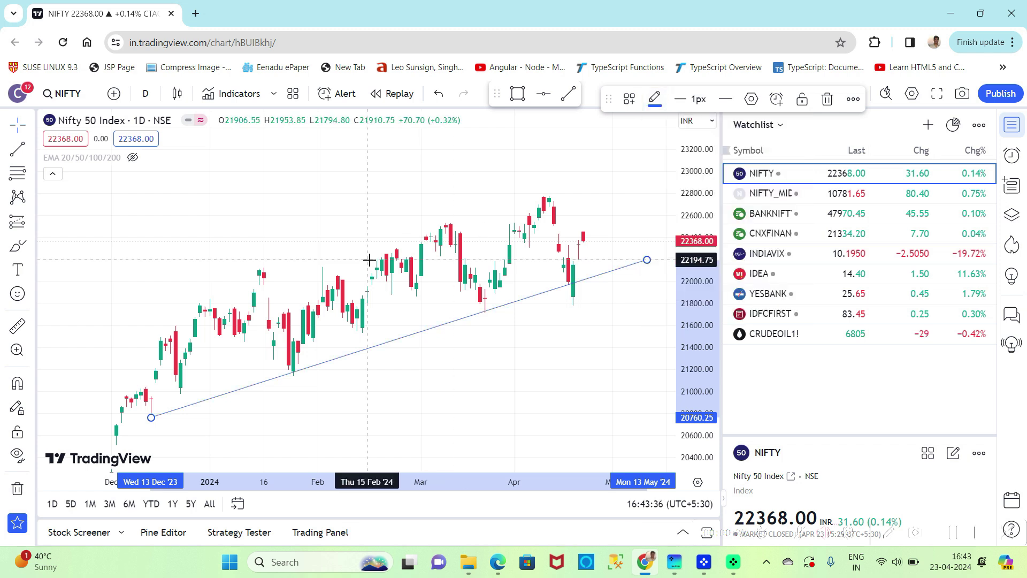
click(21, 148)
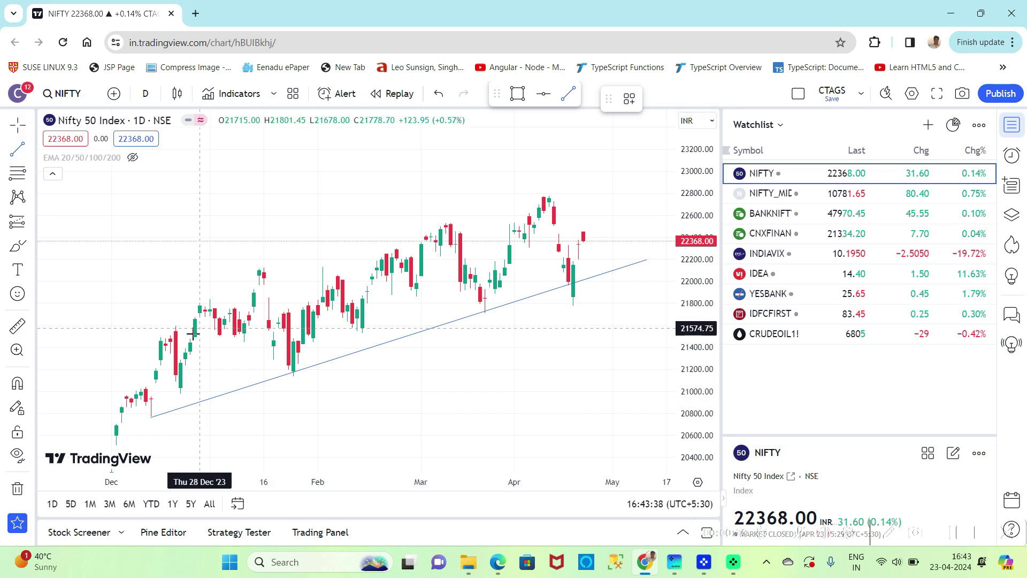
- Draw the upper trend line from the early-December highs to just above the April high
click(122, 324)
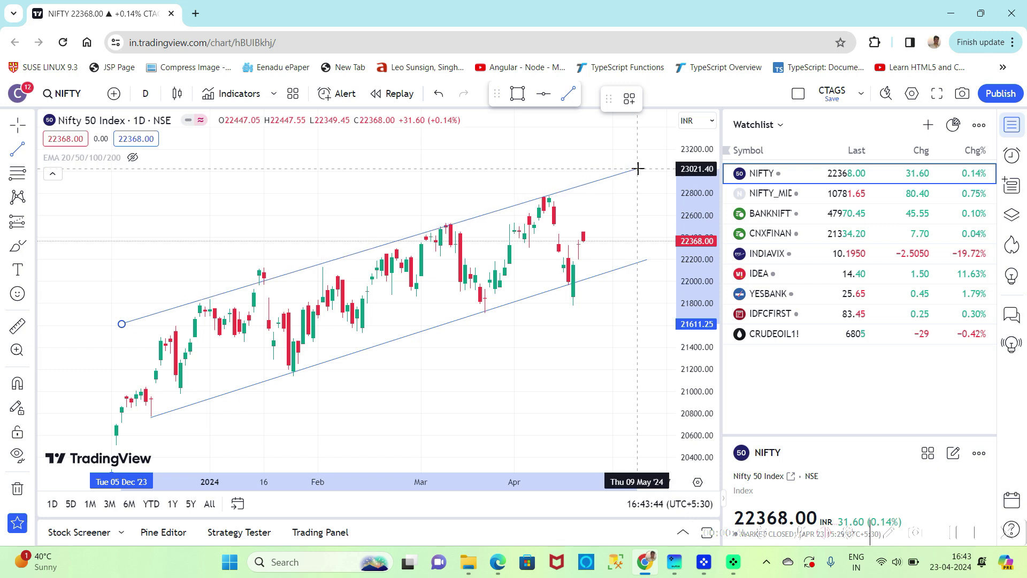
click(638, 170)
drag(122, 325, 112, 335)
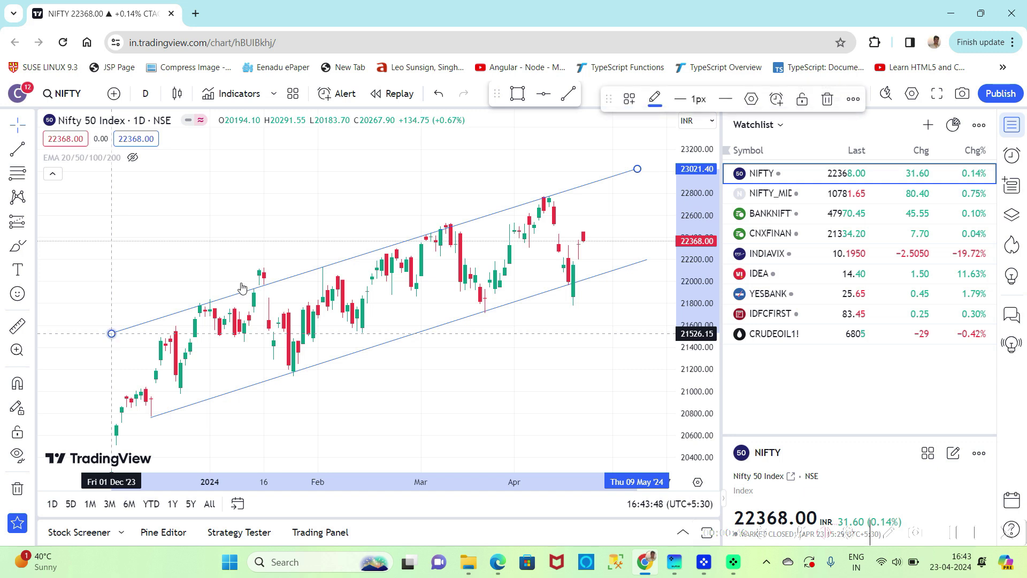
drag(637, 169, 636, 163)
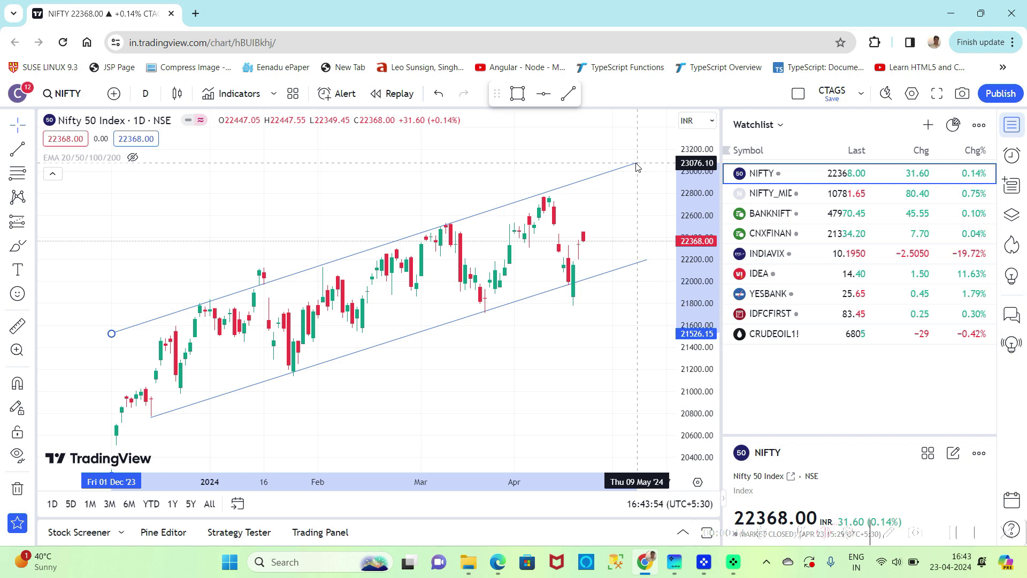
drag(637, 167, 637, 167)
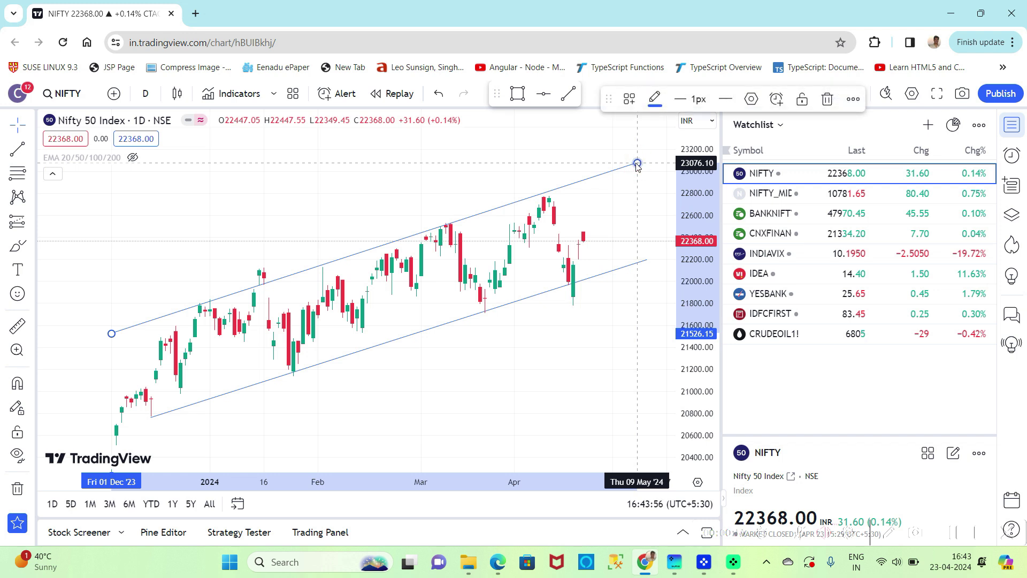
- Fine-tune both end handles so the upper line hugs the January and April highs
drag(638, 164, 638, 168)
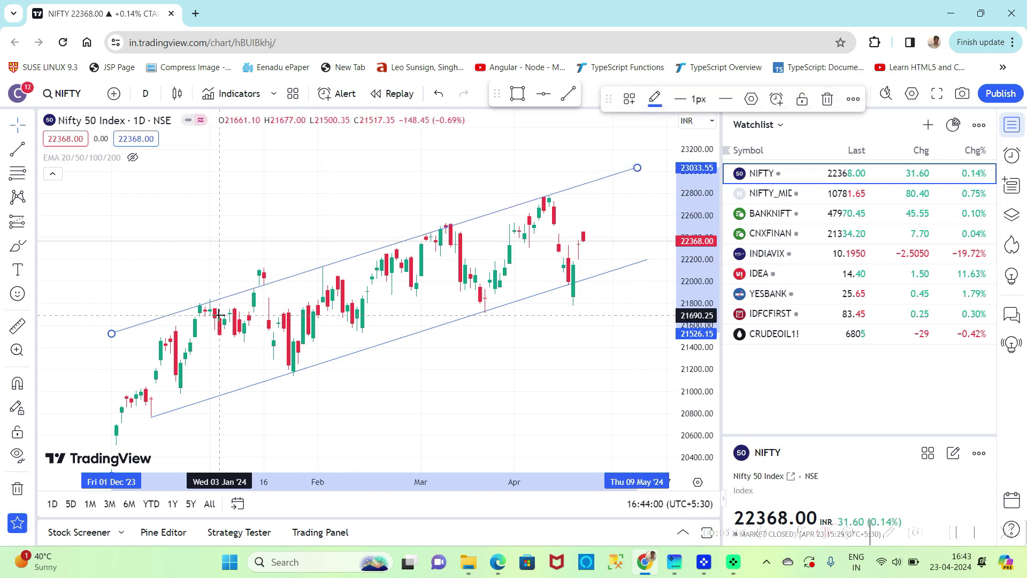
mouse_move(111, 335)
mouse_down()
mouse_move(102, 314)
mouse_move(106, 340)
mouse_up()
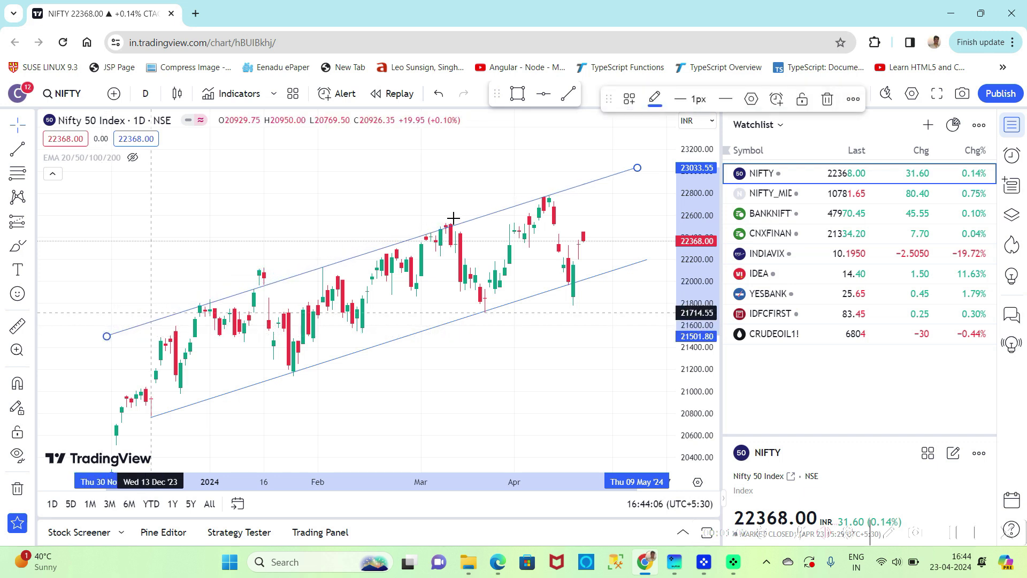
drag(636, 168, 632, 167)
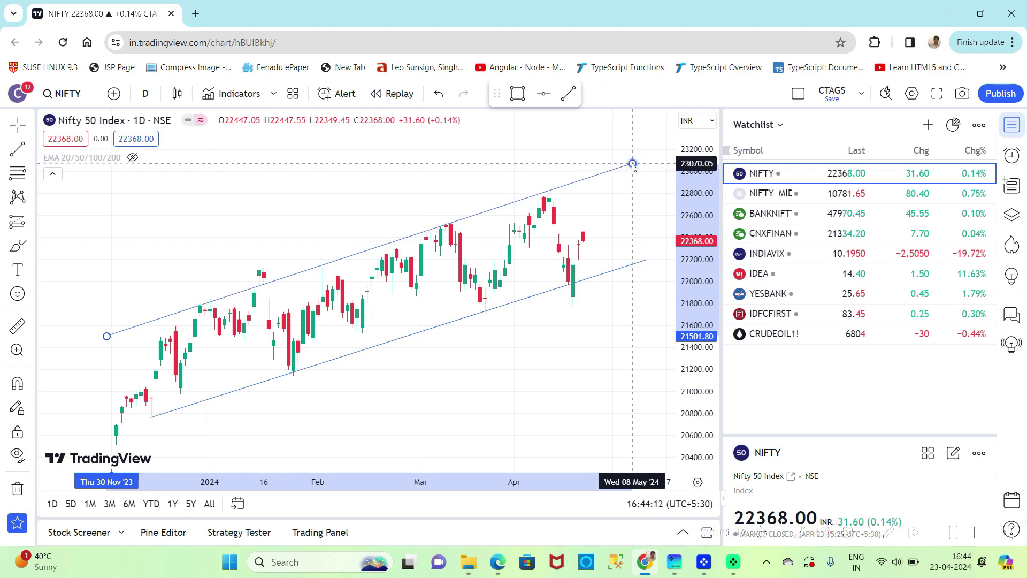
drag(633, 167, 633, 166)
click(425, 372)
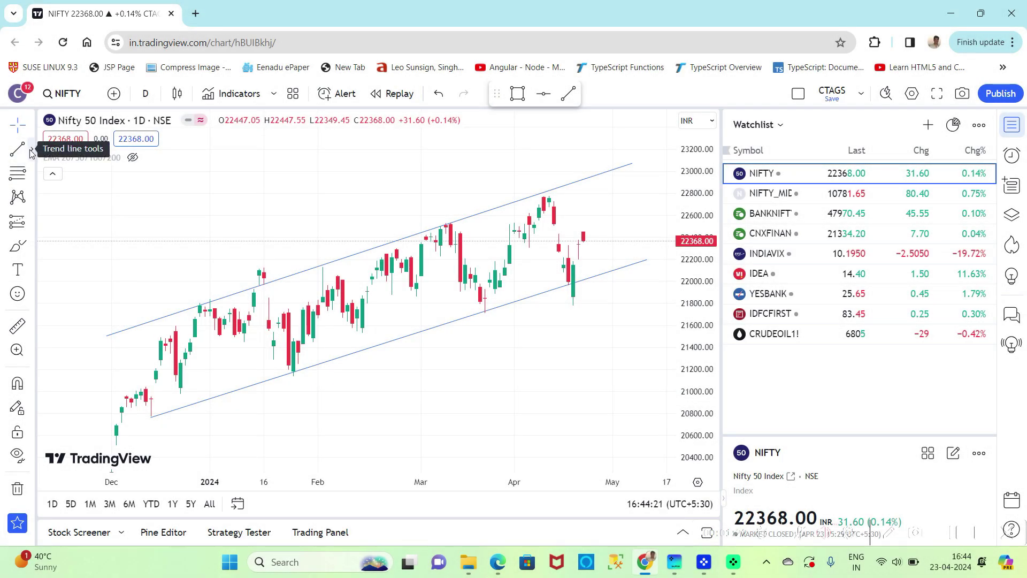
- Draw a parallel channel from the December 13 low, then nudge its bottom and top lines down
click(29, 151)
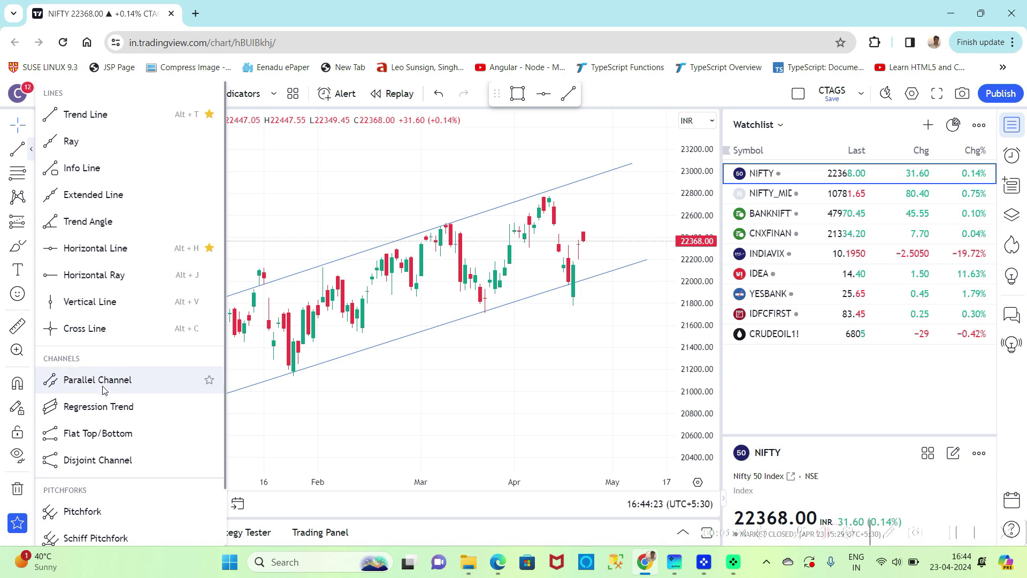
click(142, 381)
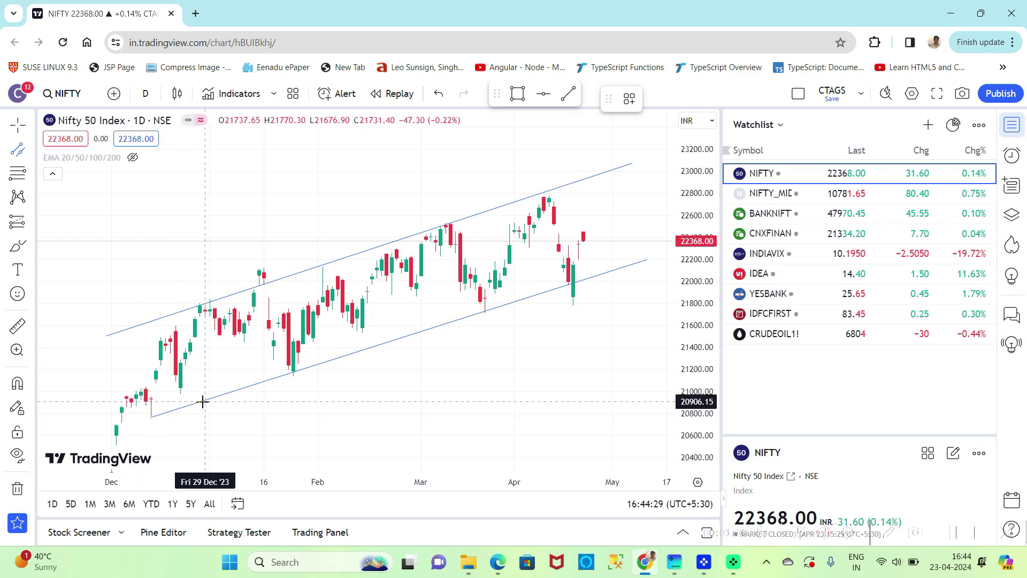
click(154, 425)
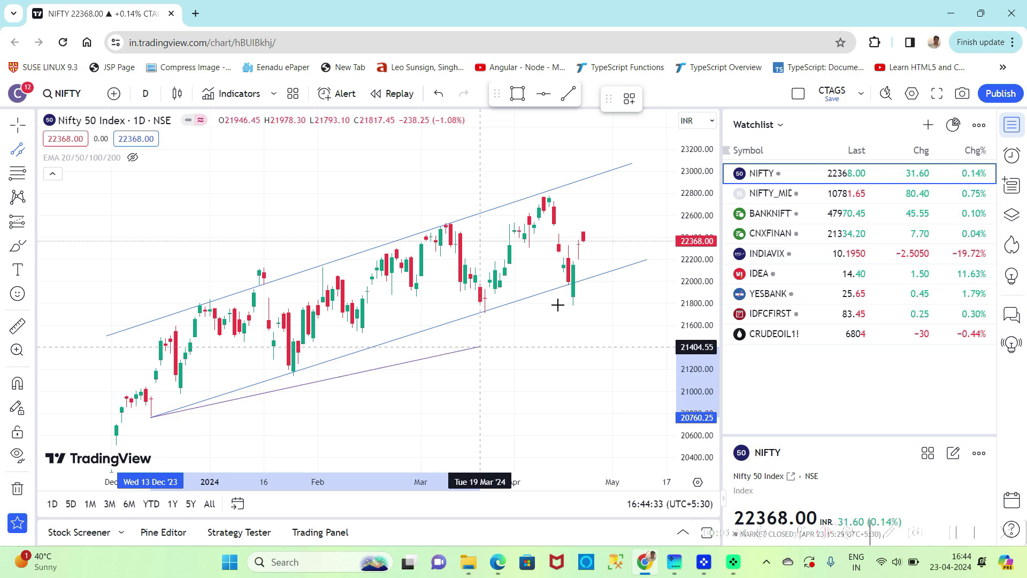
click(656, 253)
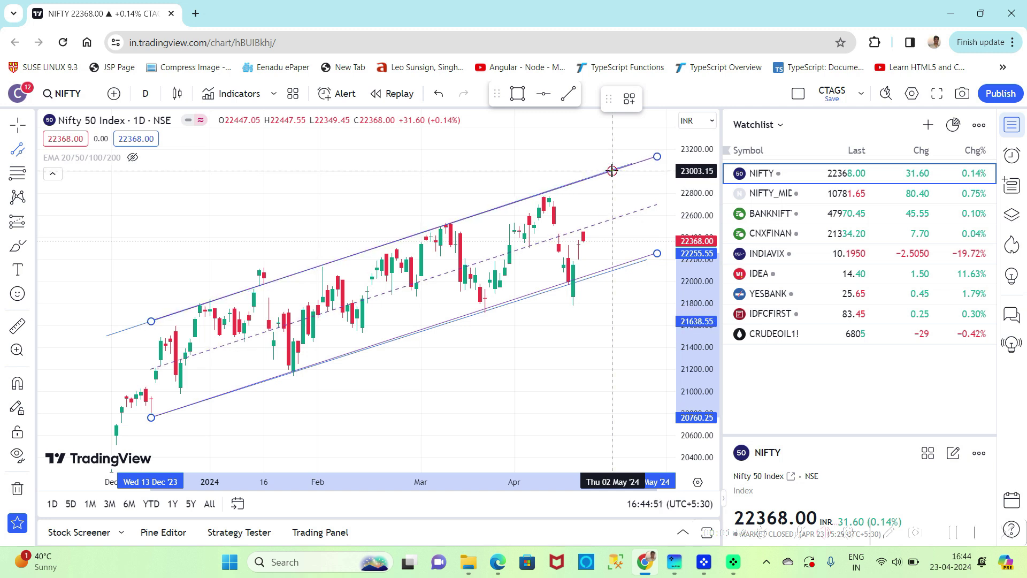
click(612, 170)
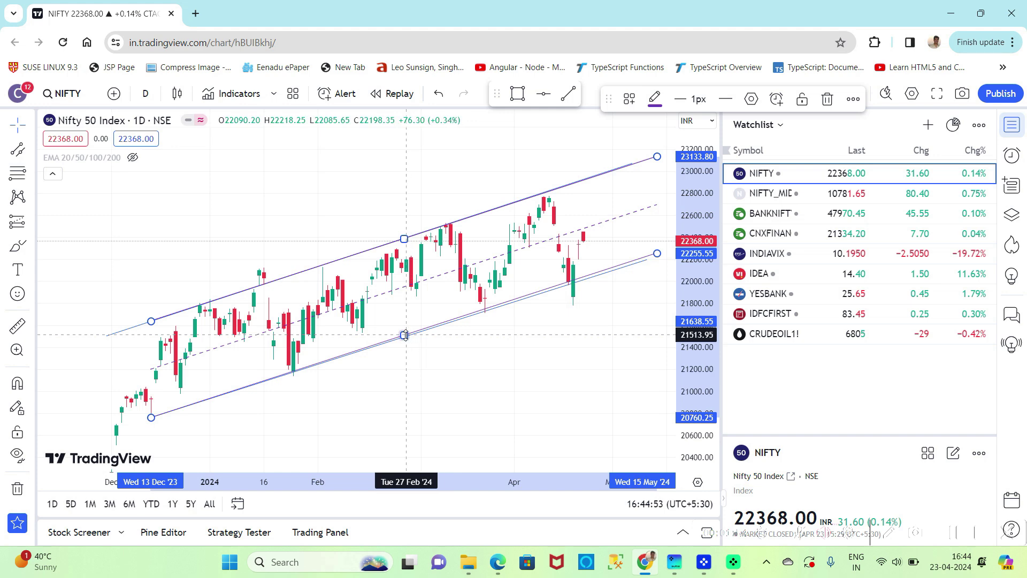
drag(406, 336, 402, 329)
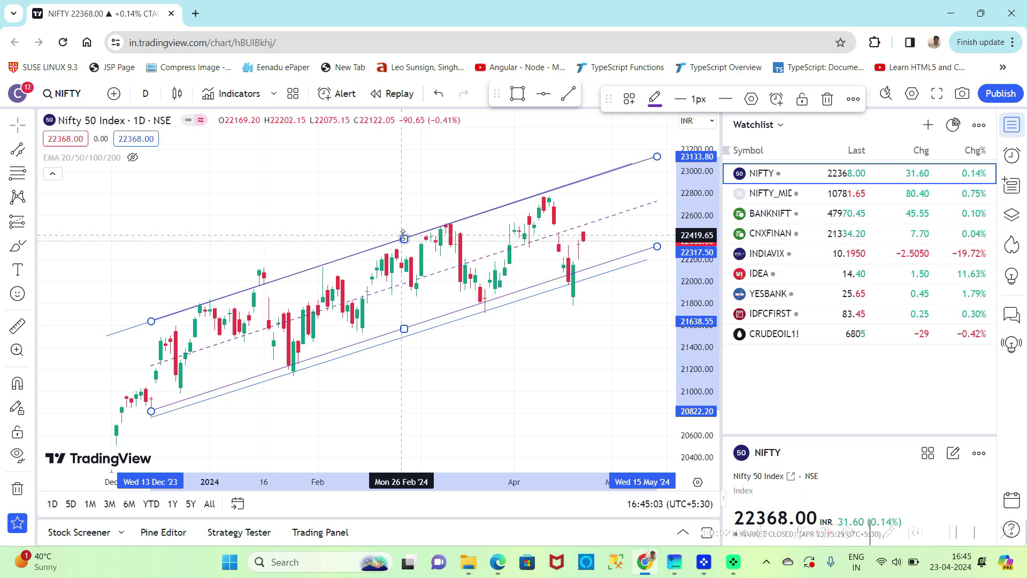
drag(403, 235, 405, 243)
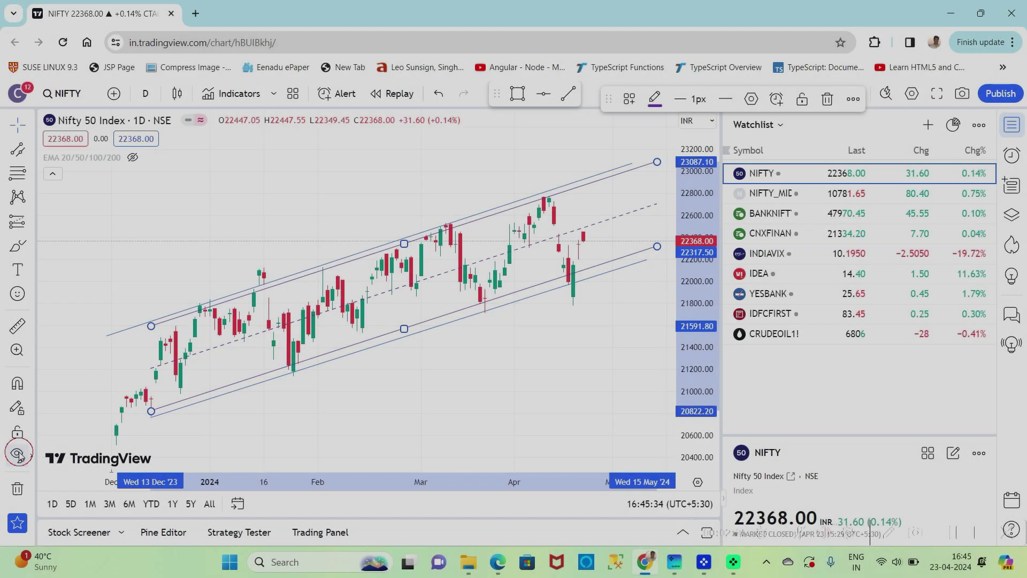
- Hide all drawings and add Linear Regression Channel from the Favorites indicators
click(19, 454)
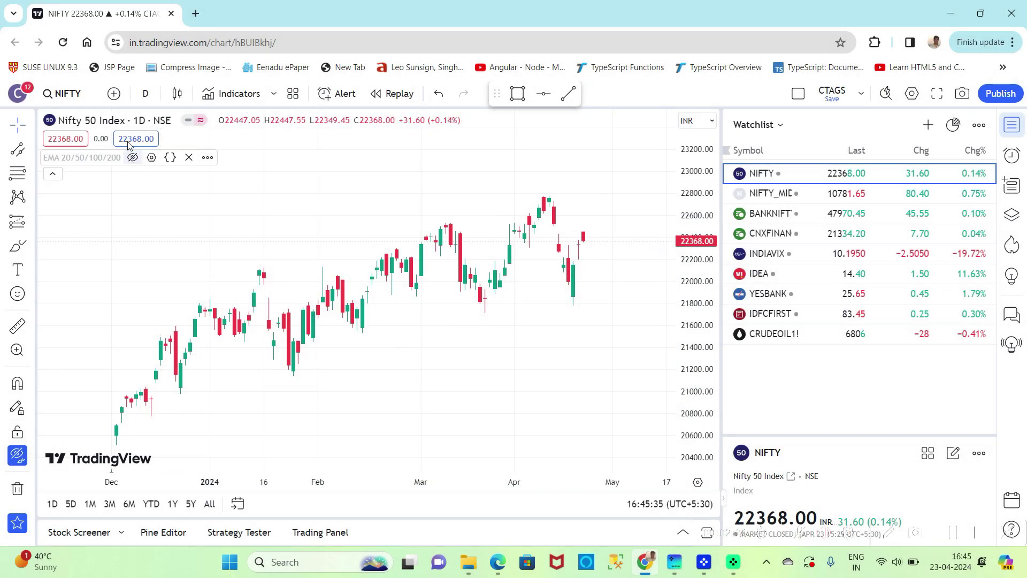
click(239, 96)
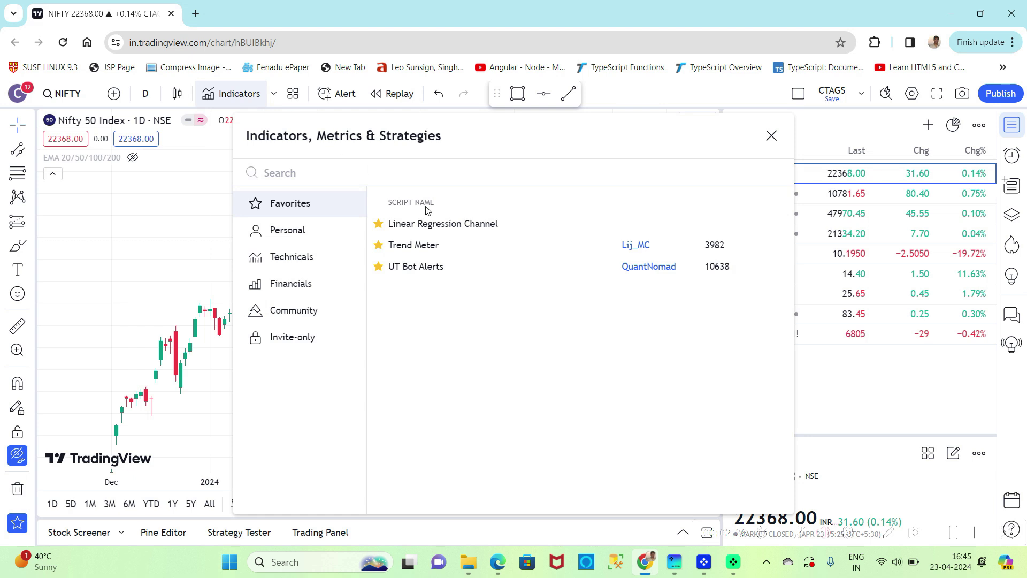
click(455, 225)
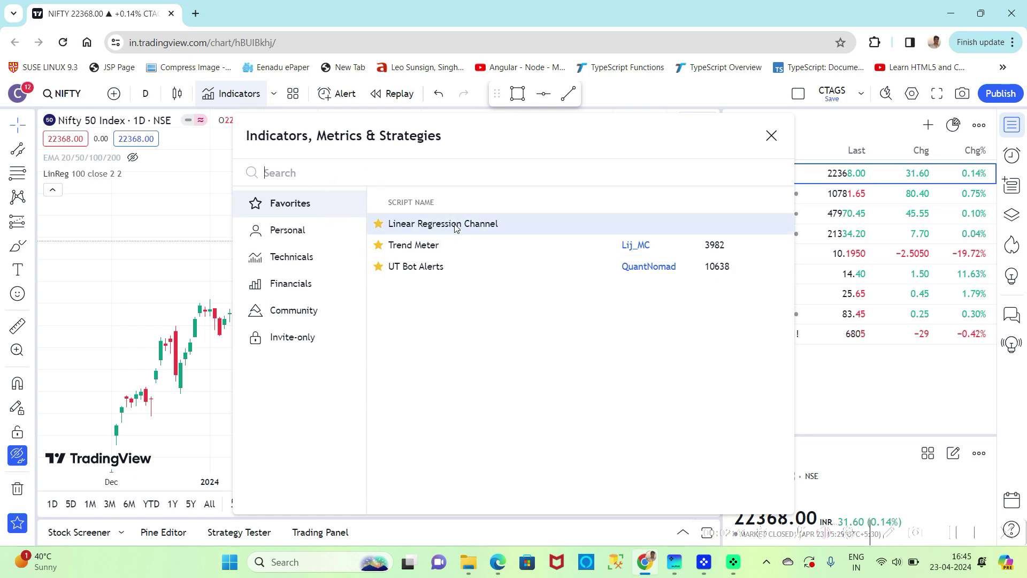
click(772, 136)
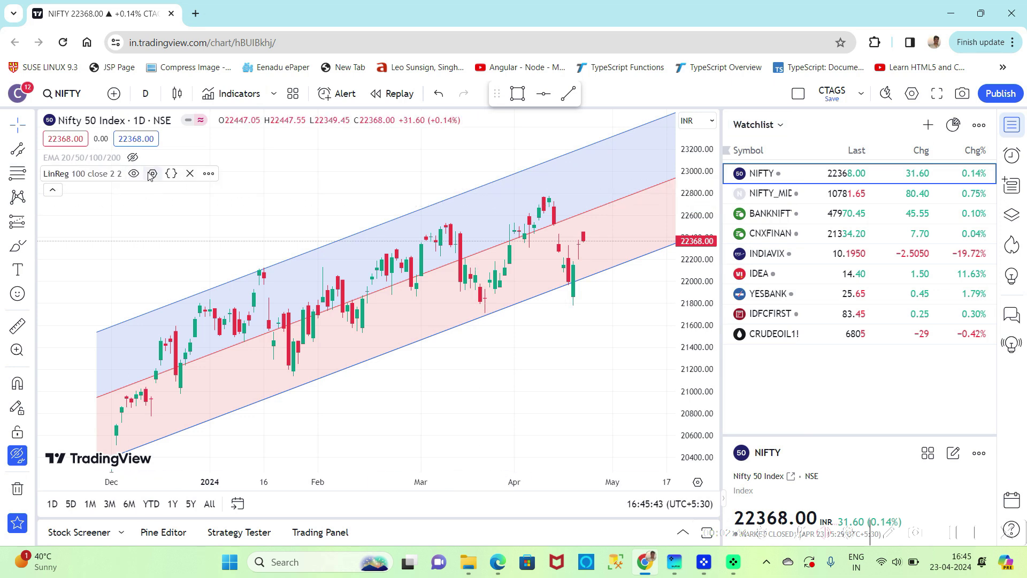
- In LinReg settings, enter a Length of 90, step it down to 83, and apply
click(152, 174)
drag(477, 122, 702, 128)
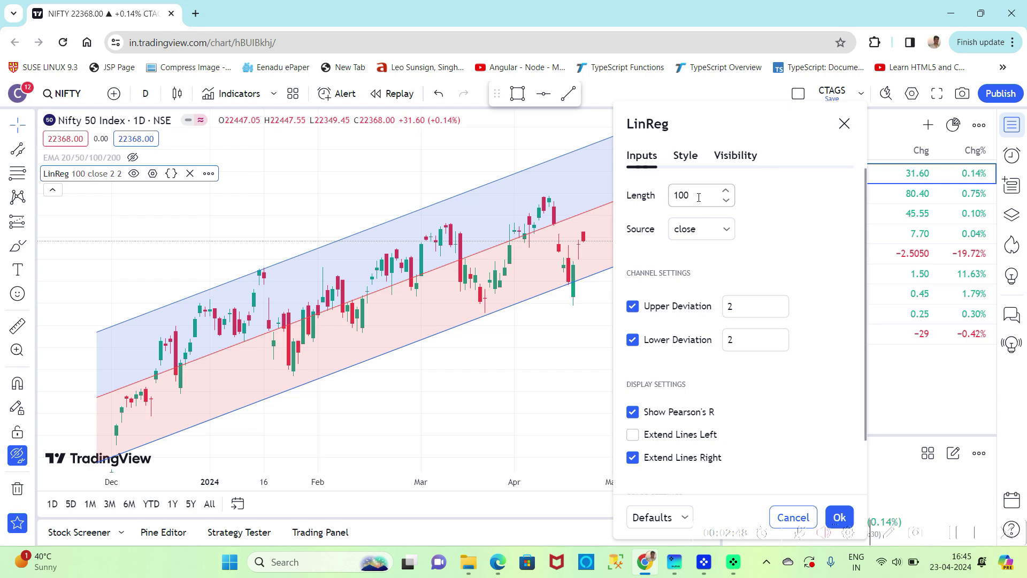
drag(698, 197, 677, 198)
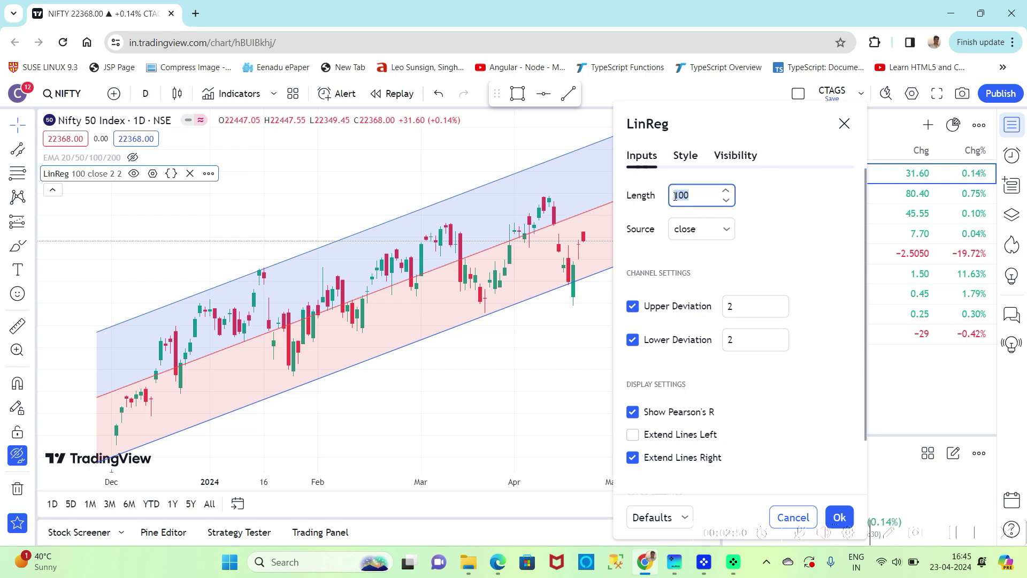
text(90)
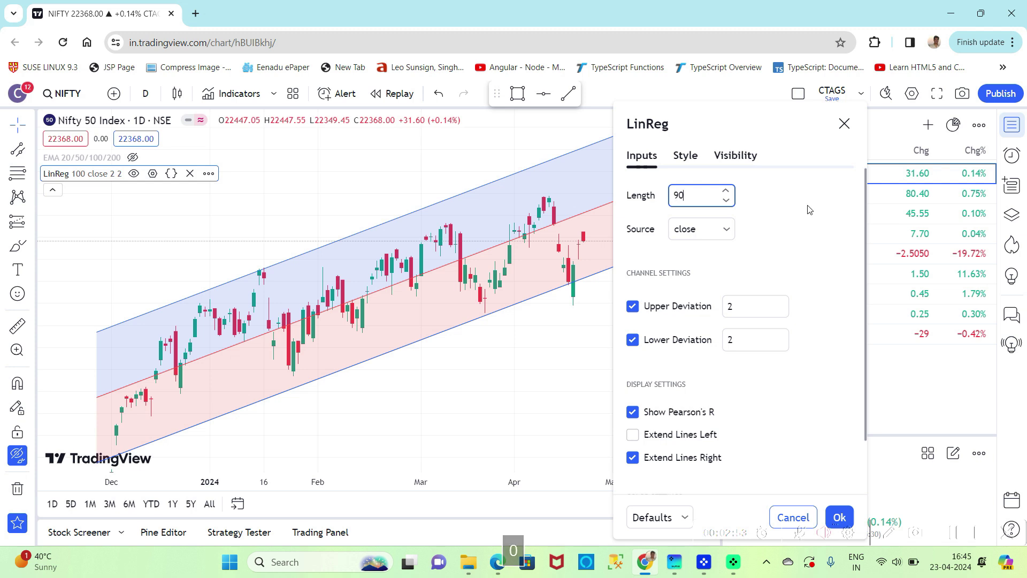
click(808, 206)
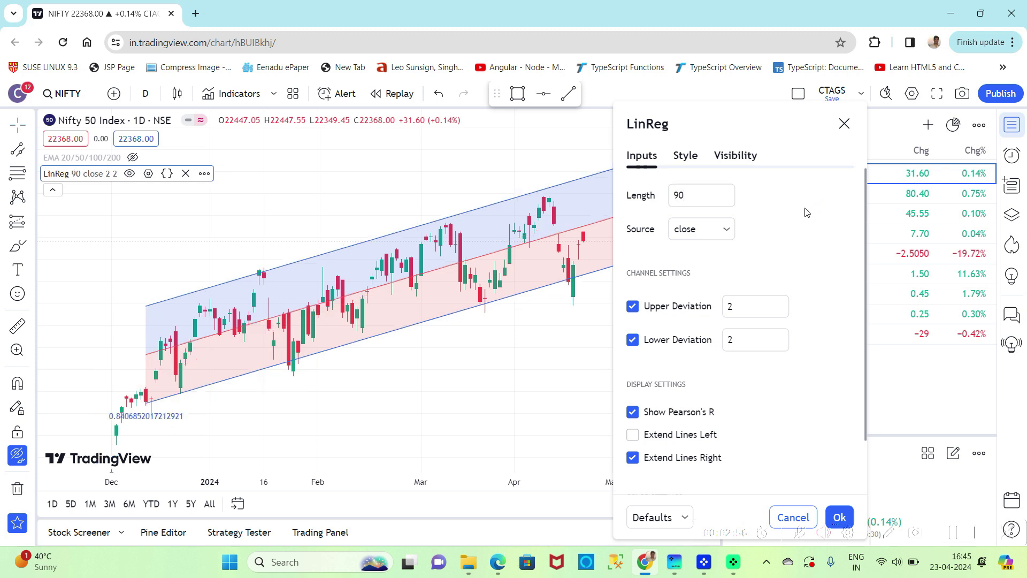
click(728, 201)
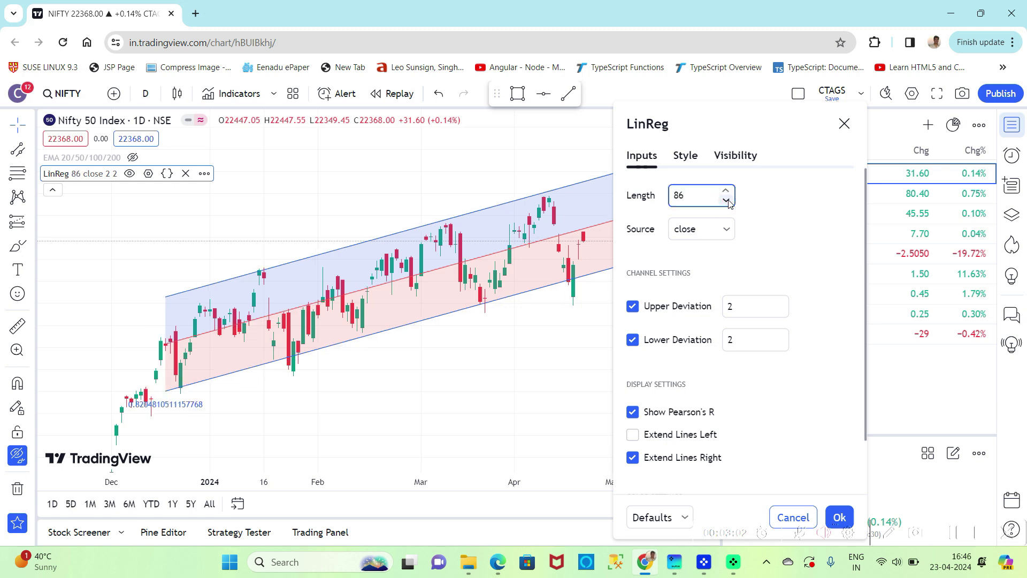
click(728, 201)
click(728, 202)
click(728, 202)
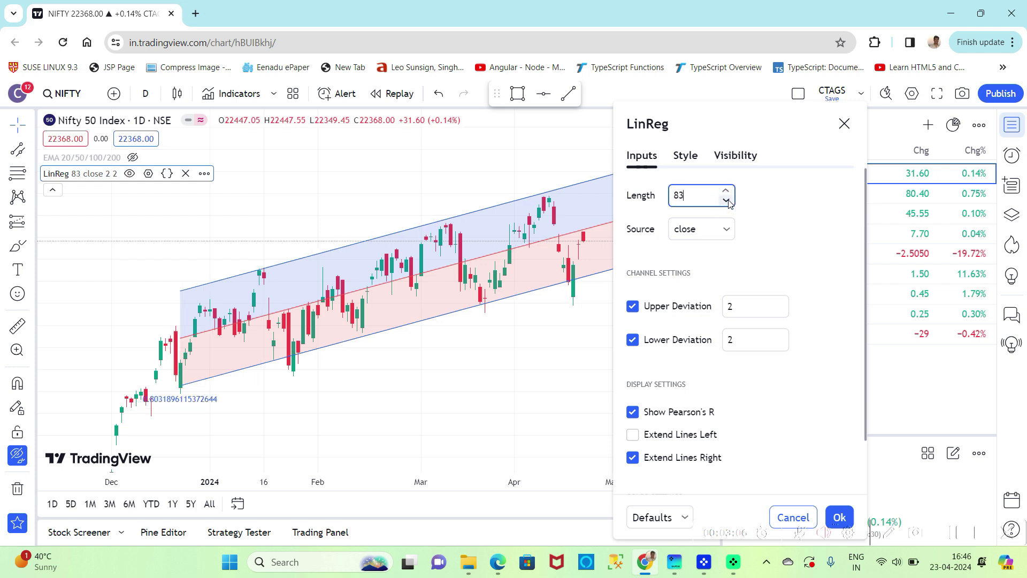
click(842, 517)
drag(626, 376, 563, 399)
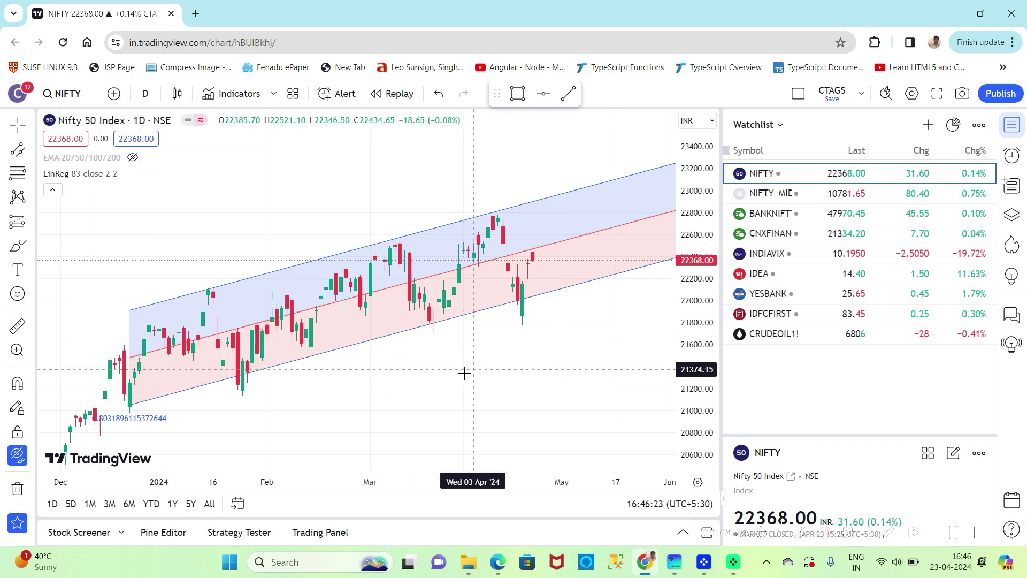
- Show the drawings again, stretch the price scale, and toggle LinReg off and on to compare
click(17, 455)
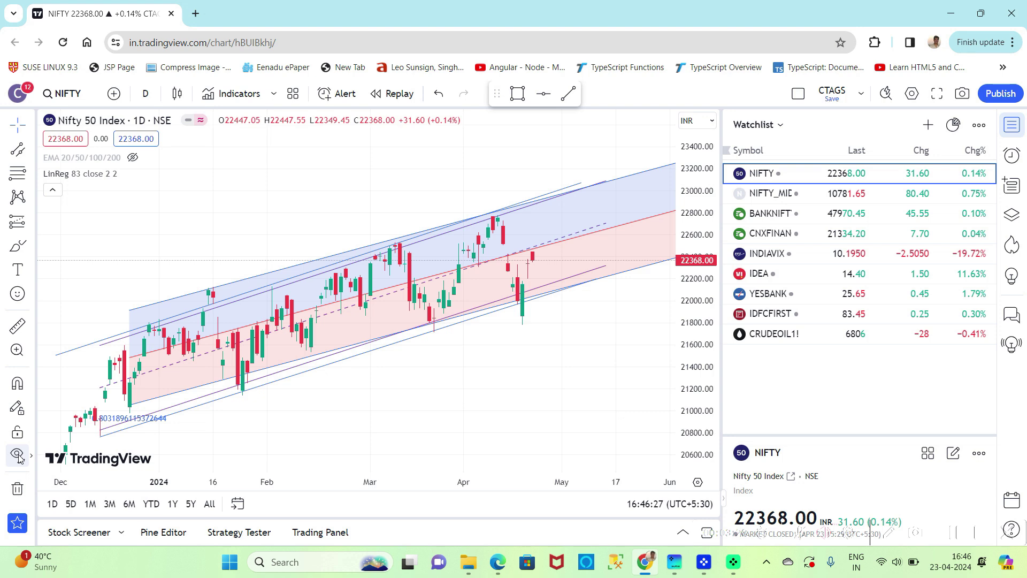
drag(701, 351, 703, 243)
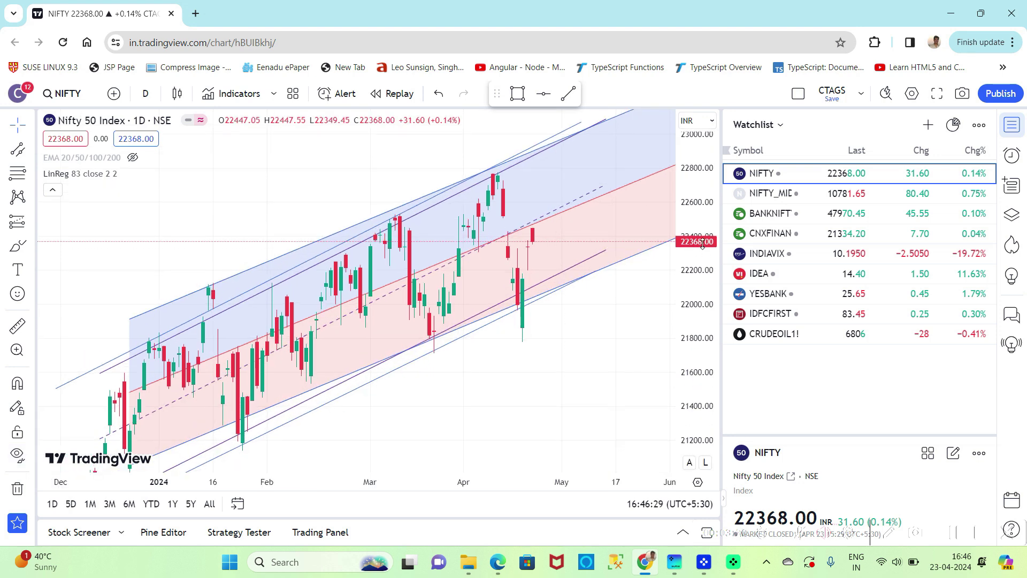
drag(529, 390, 583, 364)
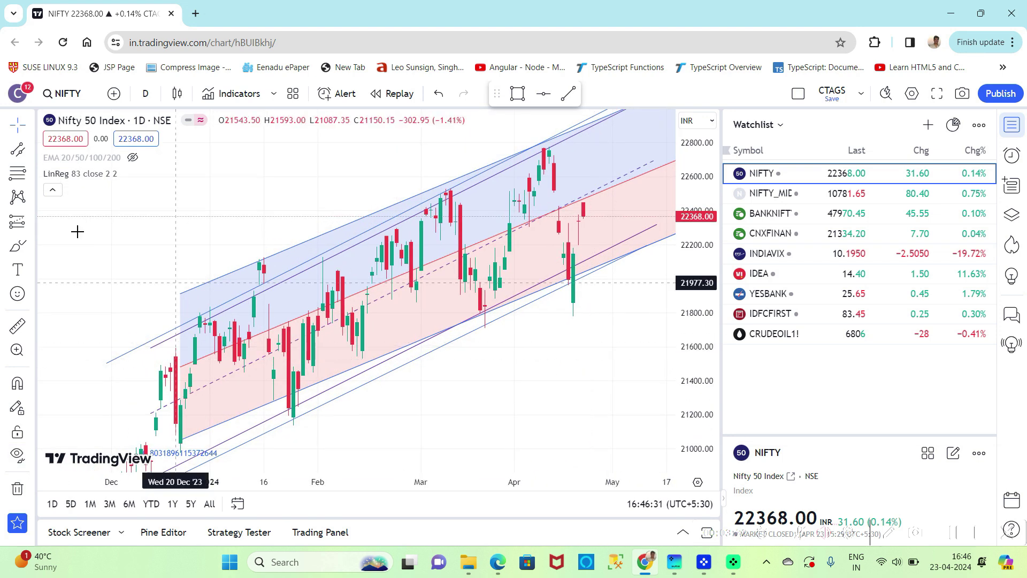
click(129, 174)
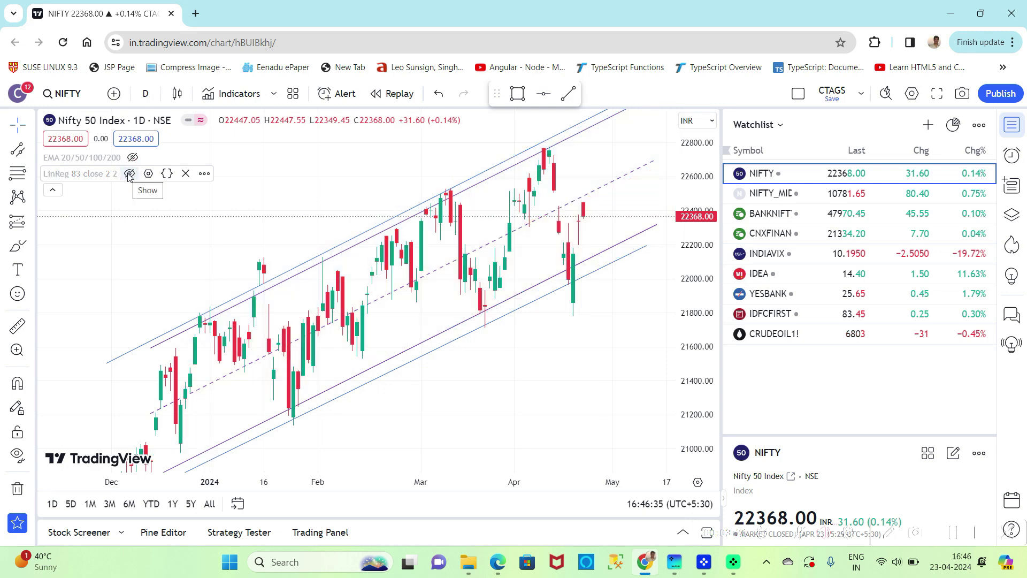
click(129, 174)
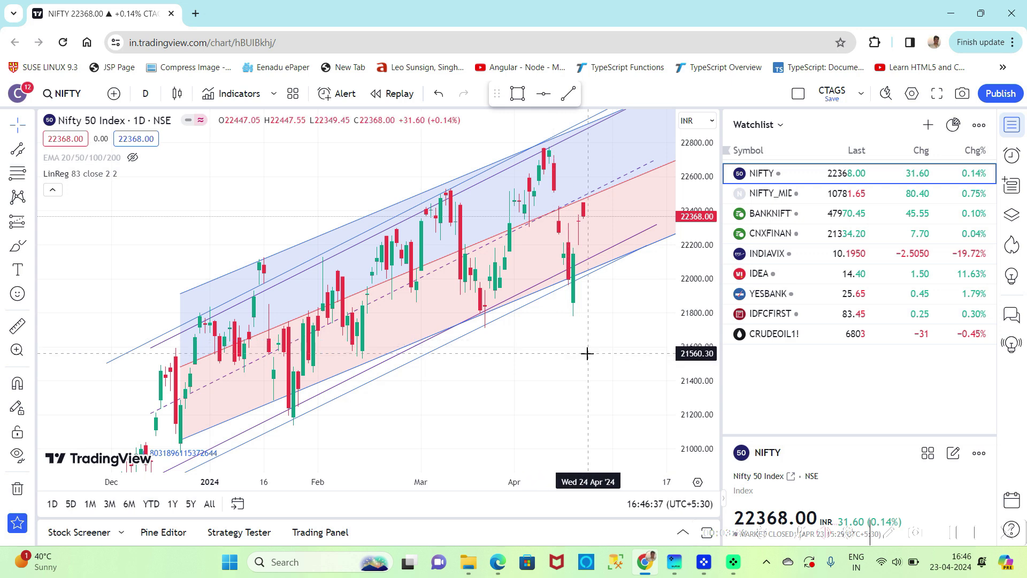
drag(583, 354, 482, 381)
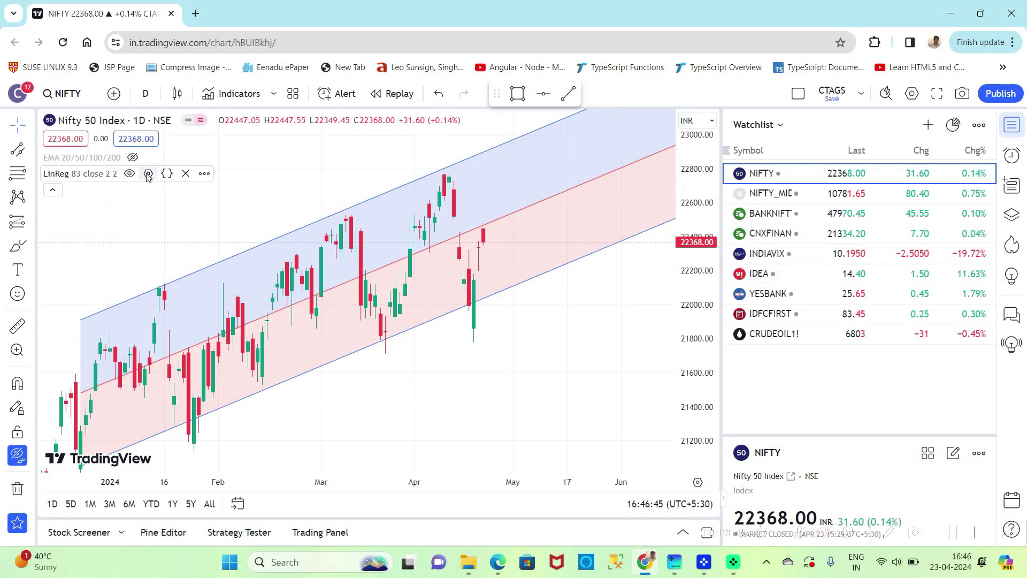
- Step the LinReg Upper Deviation from 2 to 1, then focus the Lower Deviation field
click(149, 173)
click(520, 300)
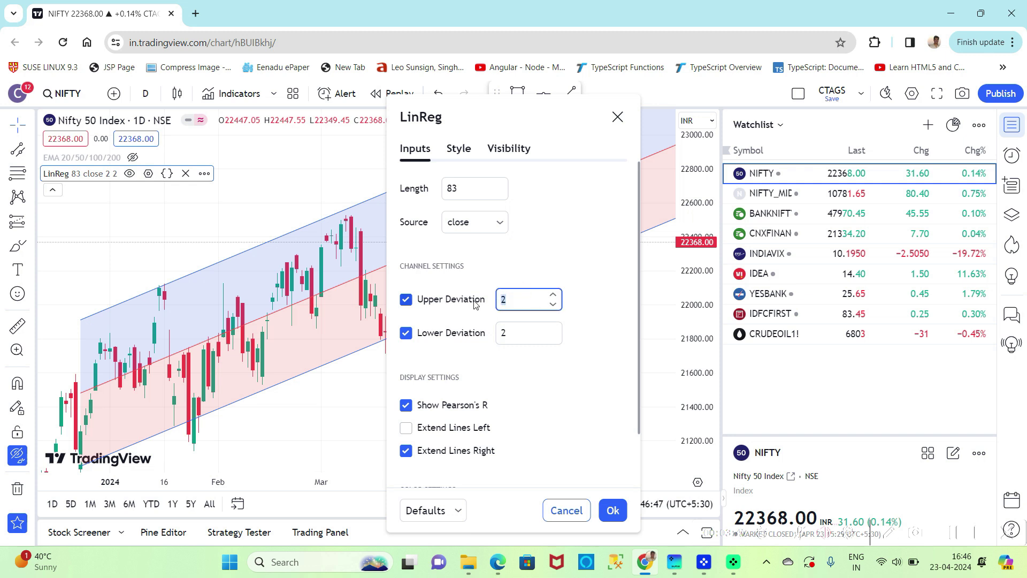
click(517, 337)
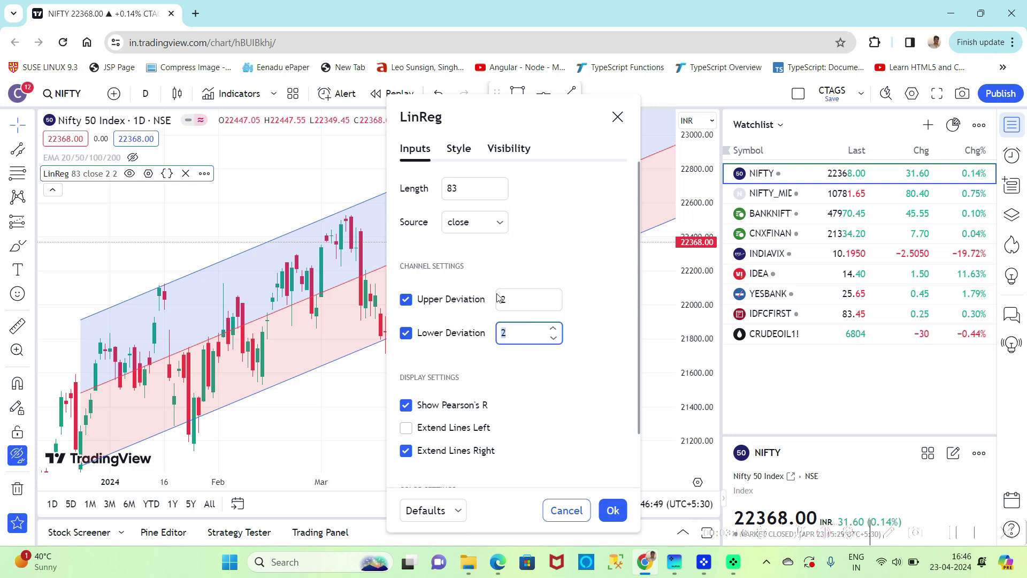
click(522, 295)
click(553, 294)
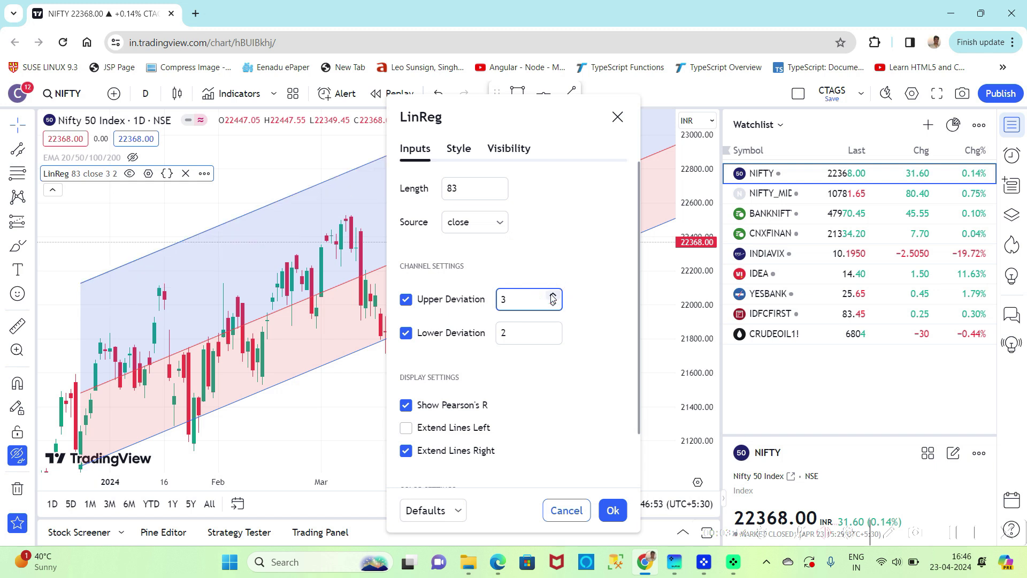
click(553, 305)
click(554, 305)
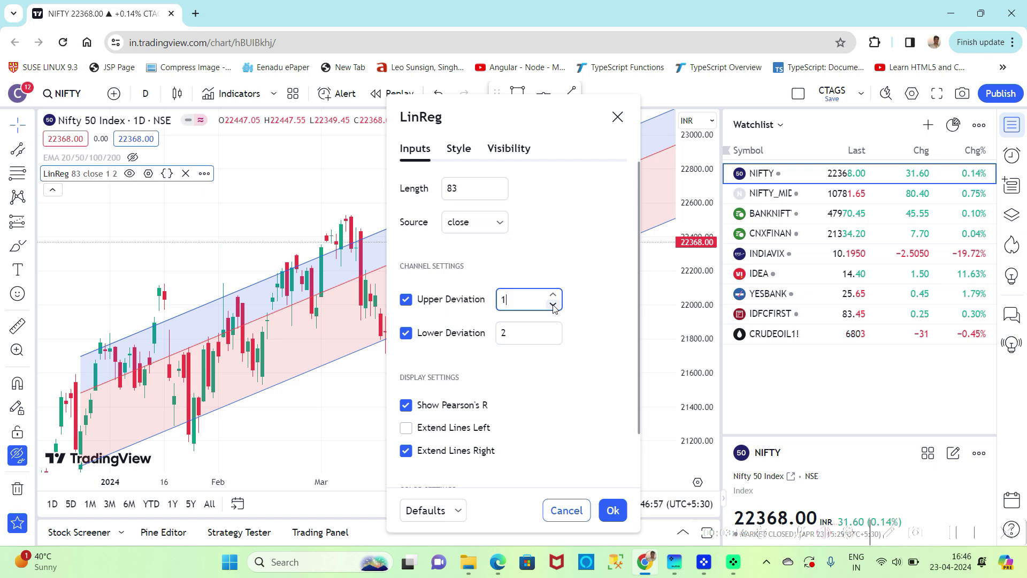
drag(547, 132, 737, 107)
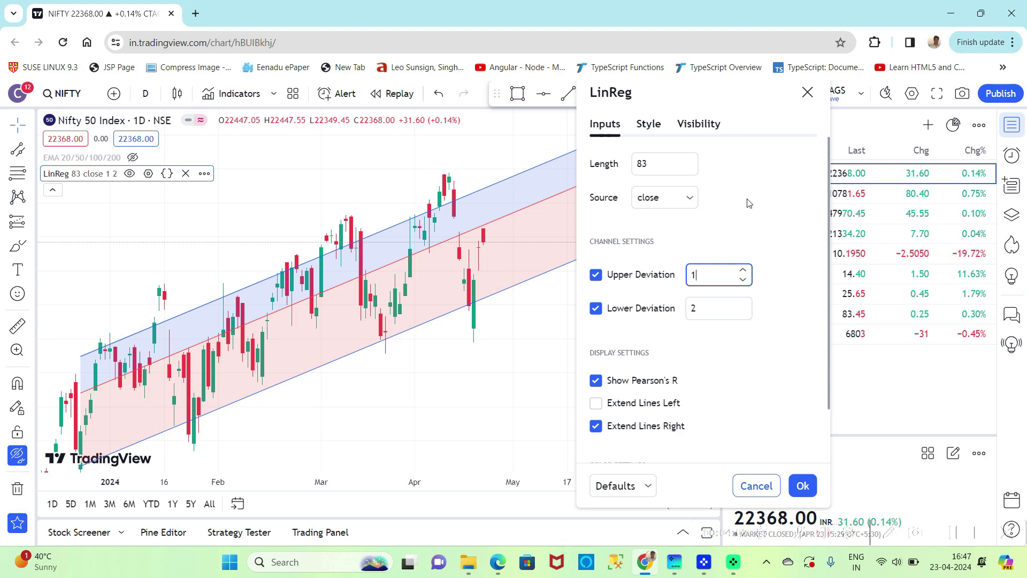
click(702, 310)
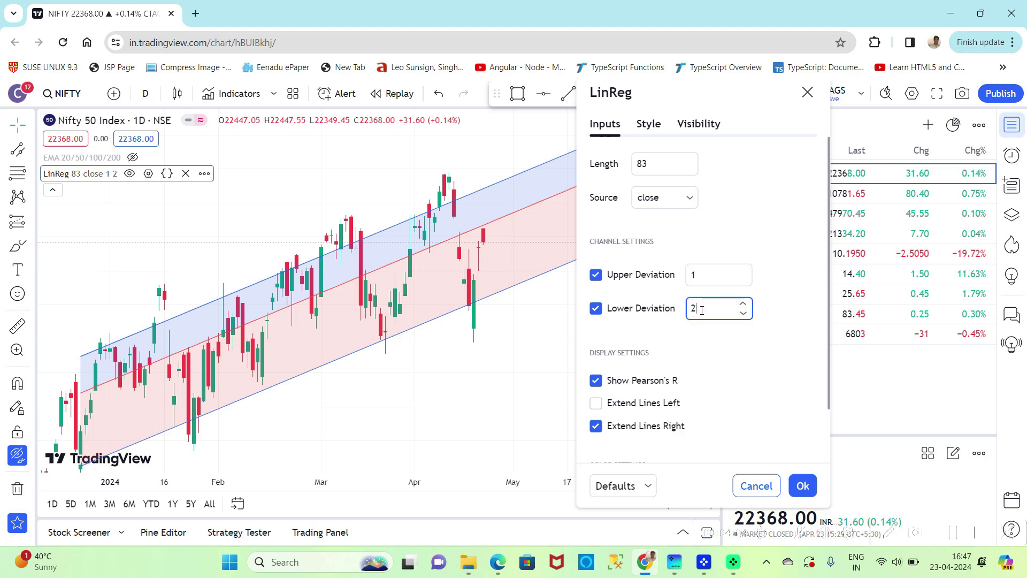